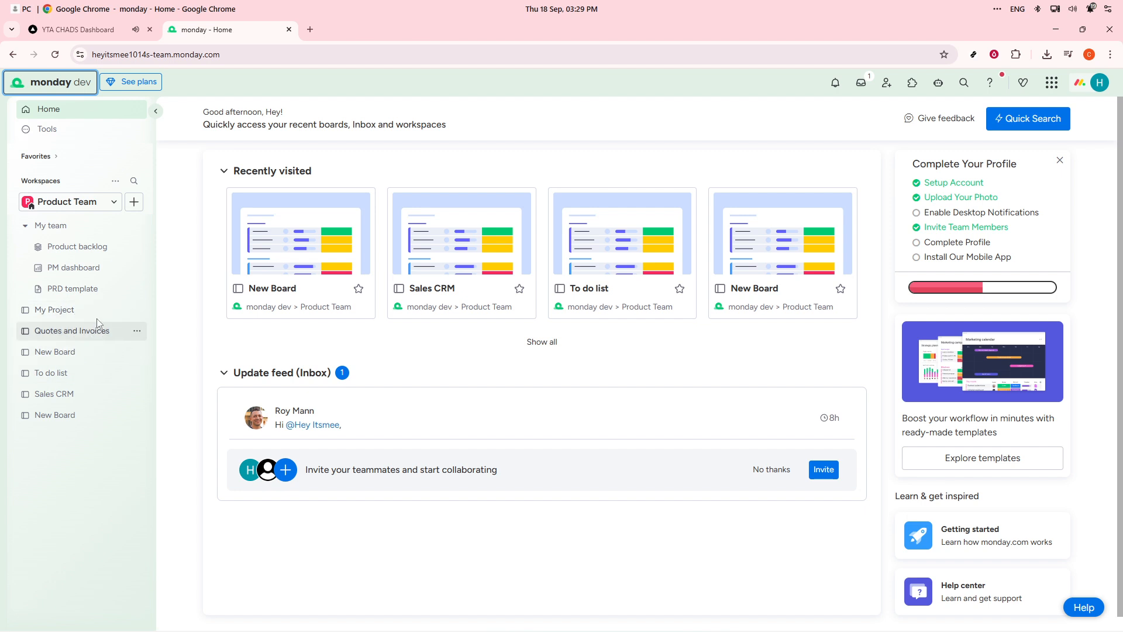
Open the last New Board in the Product Team workspace and add a Form view to it.
{"action": "left_click", "coordinate": [93, 420]}
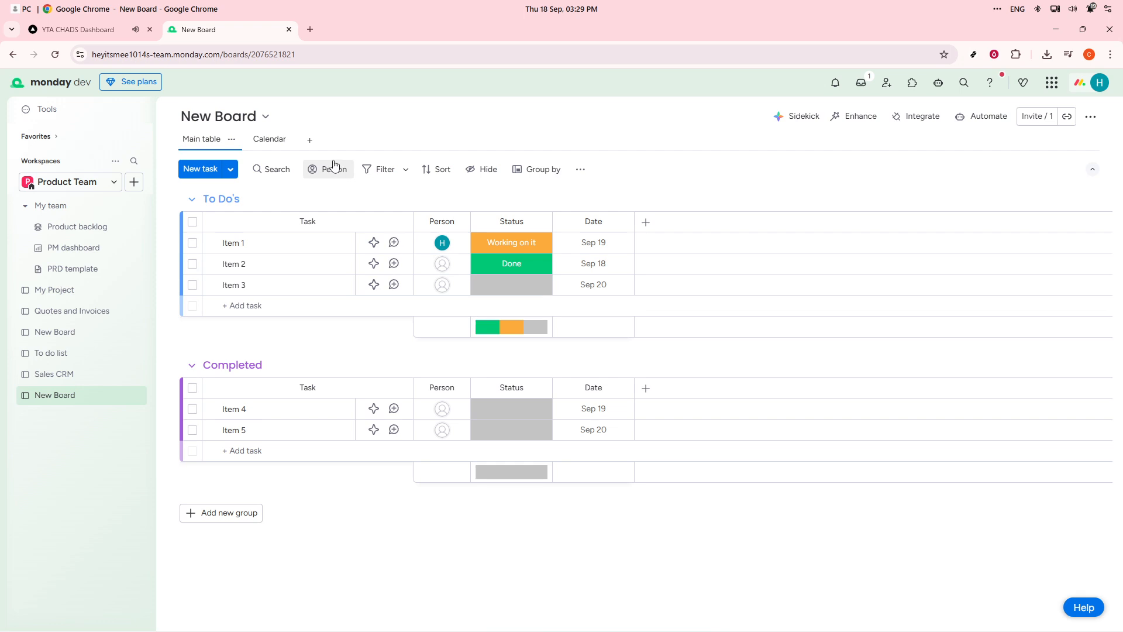
{"action": "left_click", "coordinate": [311, 142]}
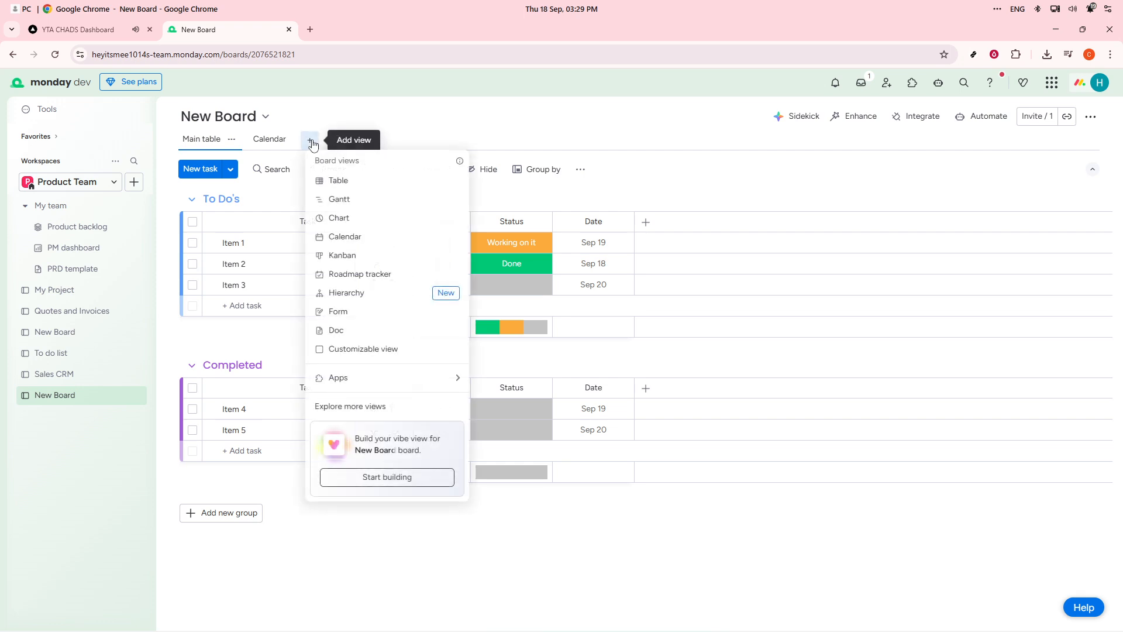
{"action": "left_click", "coordinate": [343, 311]}
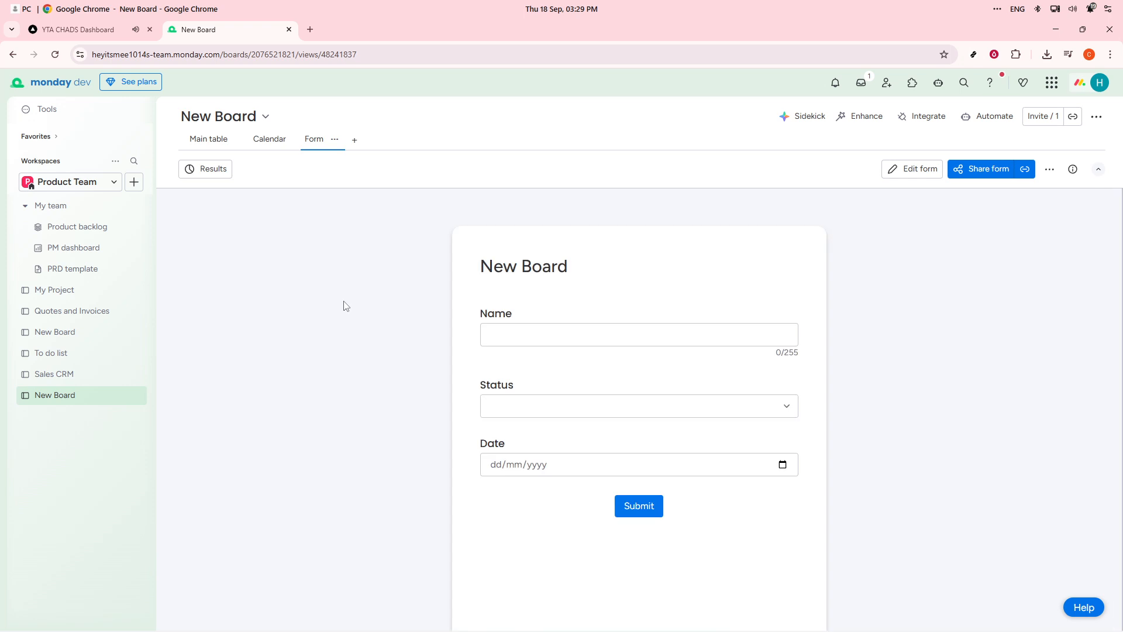
Submit a form response with the name "Request Form", status "Working on it" and date 19/09/2025.
{"action": "left_click", "coordinate": [527, 330]}
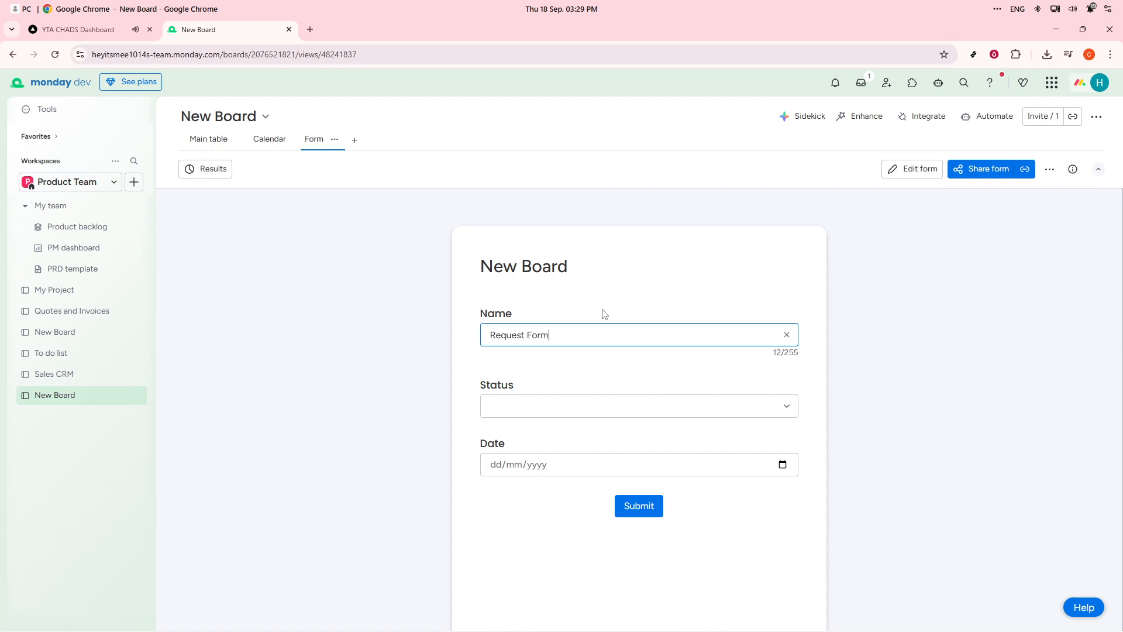
{"action": "left_click", "coordinate": [646, 406]}
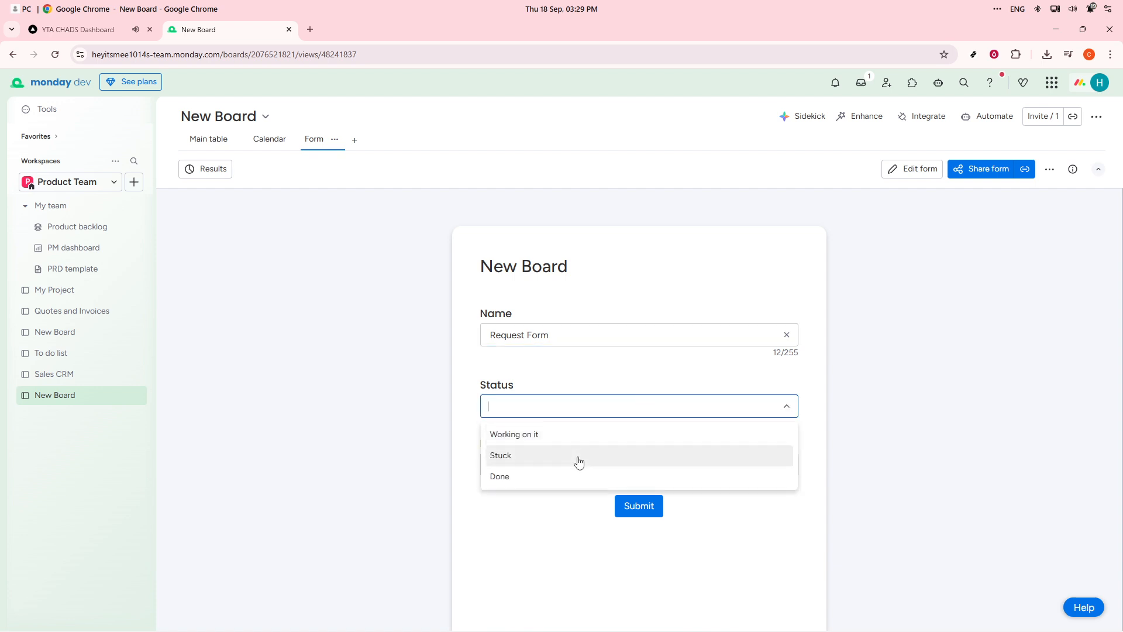
{"action": "left_click", "coordinate": [602, 437]}
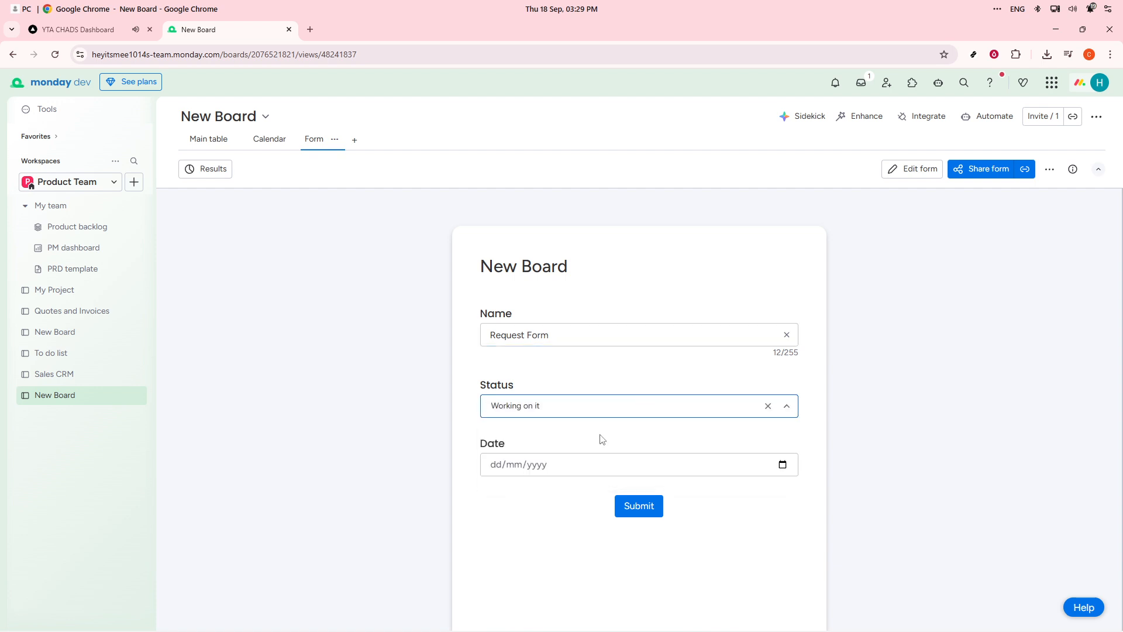
{"action": "left_click", "coordinate": [616, 463]}
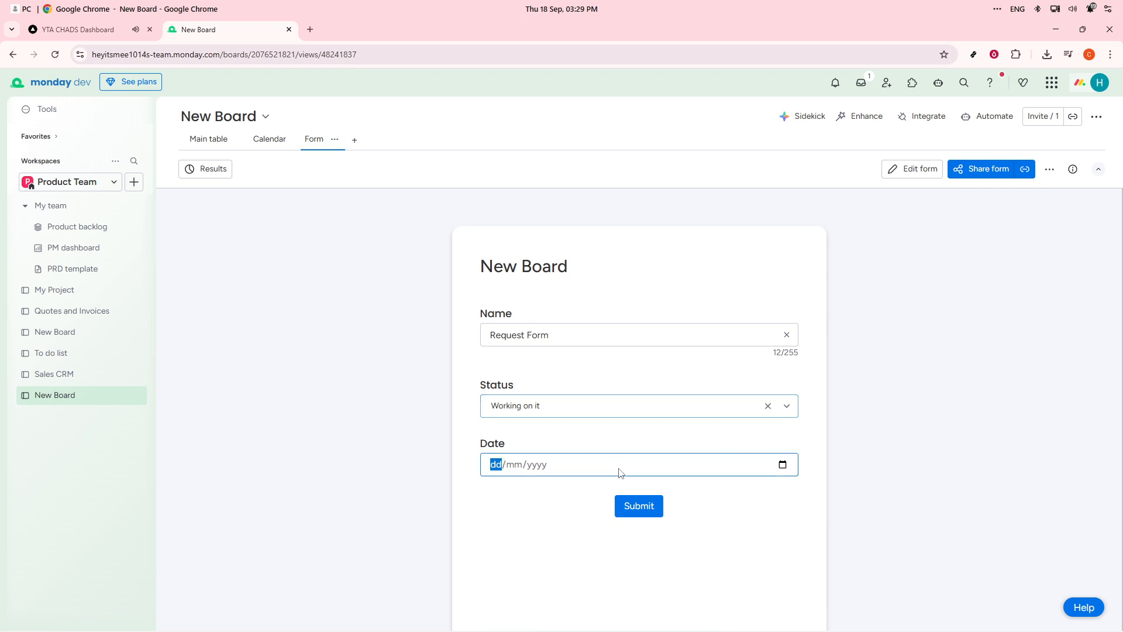
{"action": "left_click", "coordinate": [783, 465]}
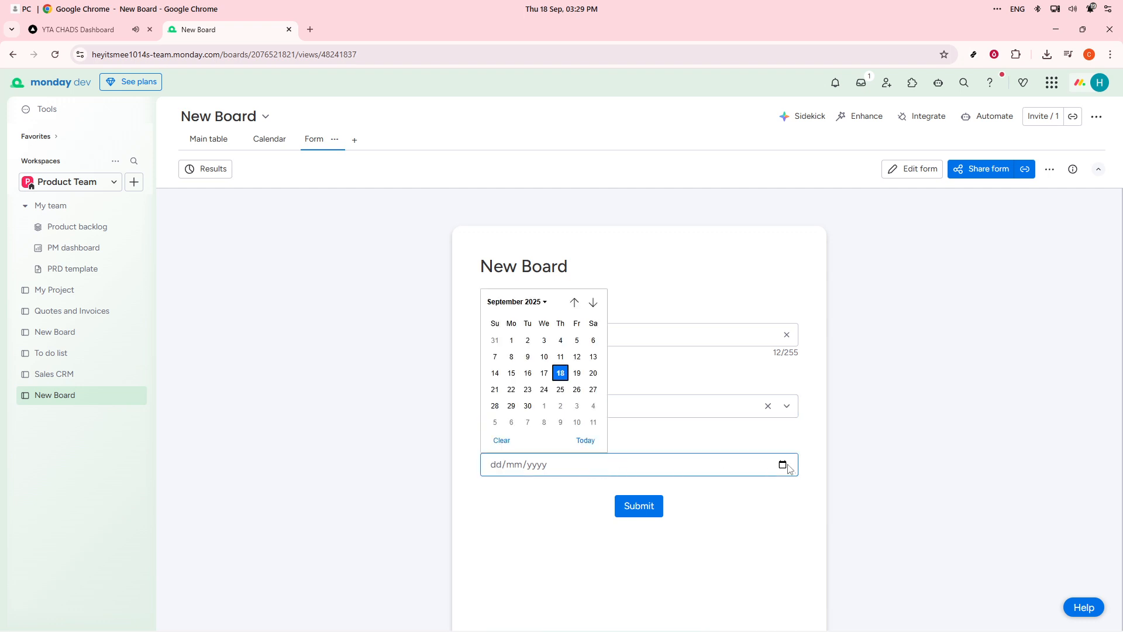
{"action": "left_click", "coordinate": [577, 373]}
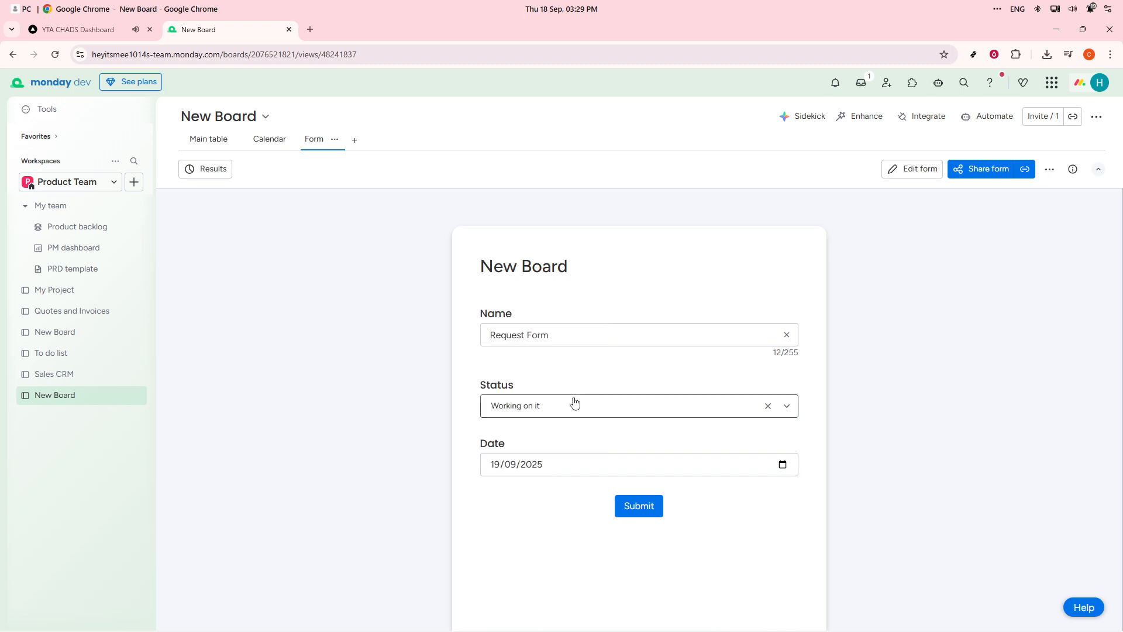
{"action": "left_click", "coordinate": [633, 508]}
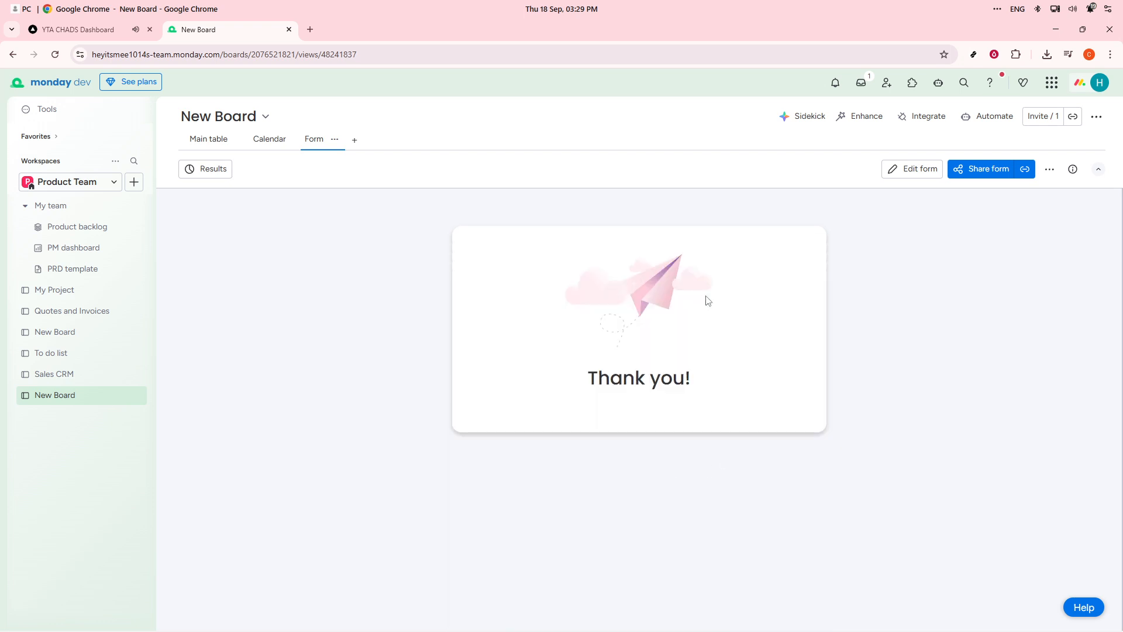
Open the form for editing and dismiss the introduction to the new form logic.
{"action": "left_click", "coordinate": [933, 168]}
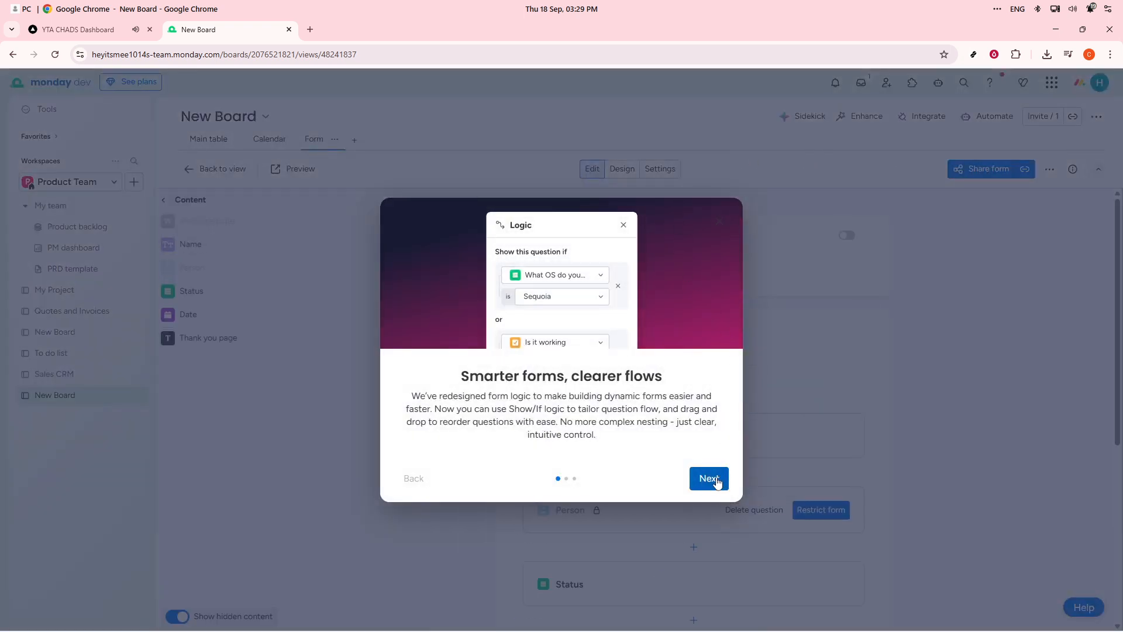
{"action": "left_click", "coordinate": [717, 481]}
{"action": "left_click", "coordinate": [717, 481]}
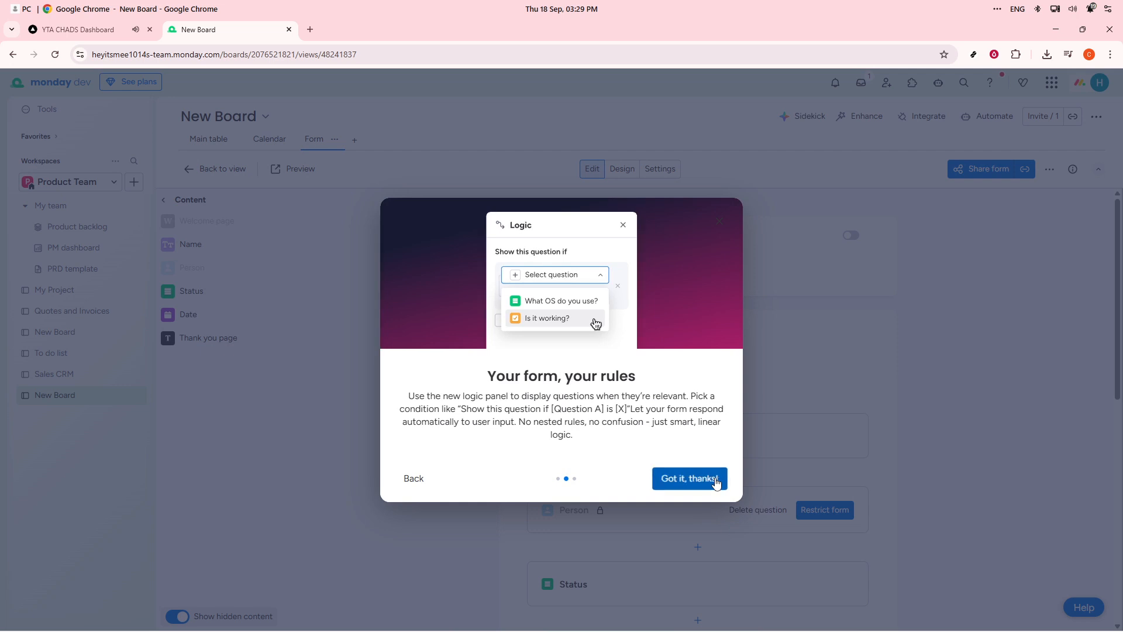
{"action": "left_click", "coordinate": [716, 481]}
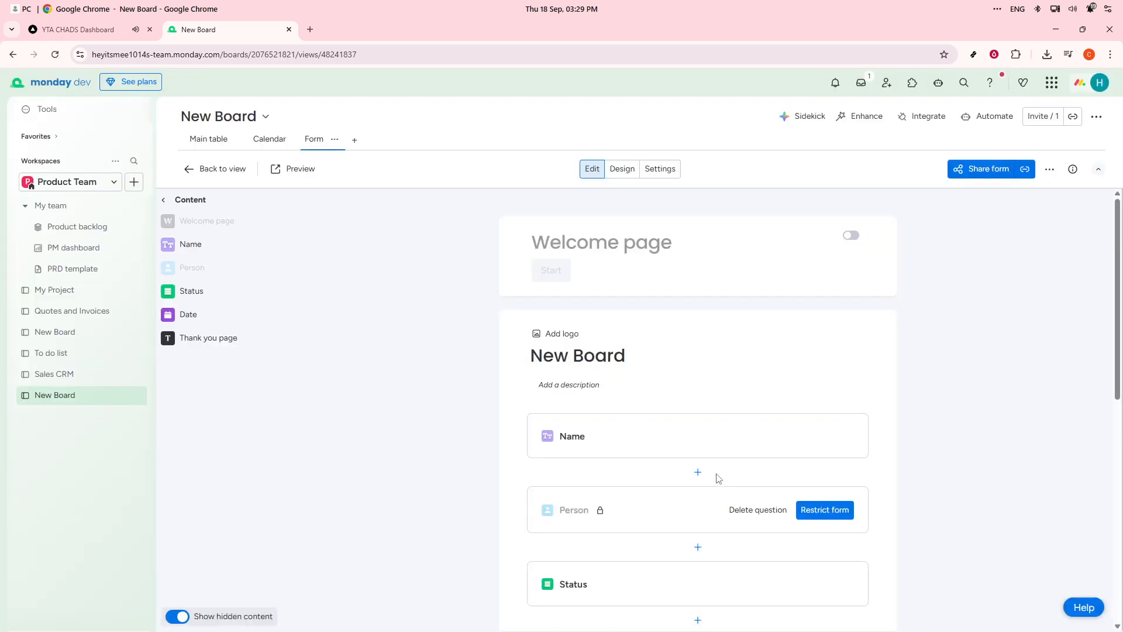
Examine the form's layout in the editor, from the welcome page through its questions to the thank you page.
{"action": "scroll", "coordinate": [667, 218], "scroll_direction": "down", "scroll_amount": 1}
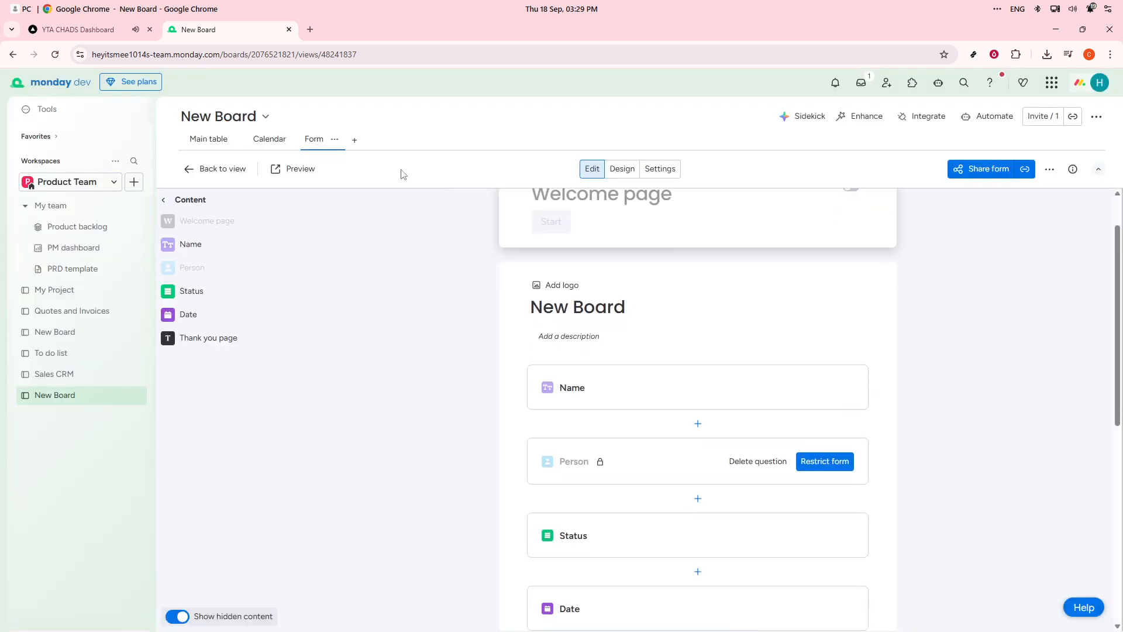
{"action": "scroll", "coordinate": [323, 313], "scroll_direction": "down", "scroll_amount": 1}
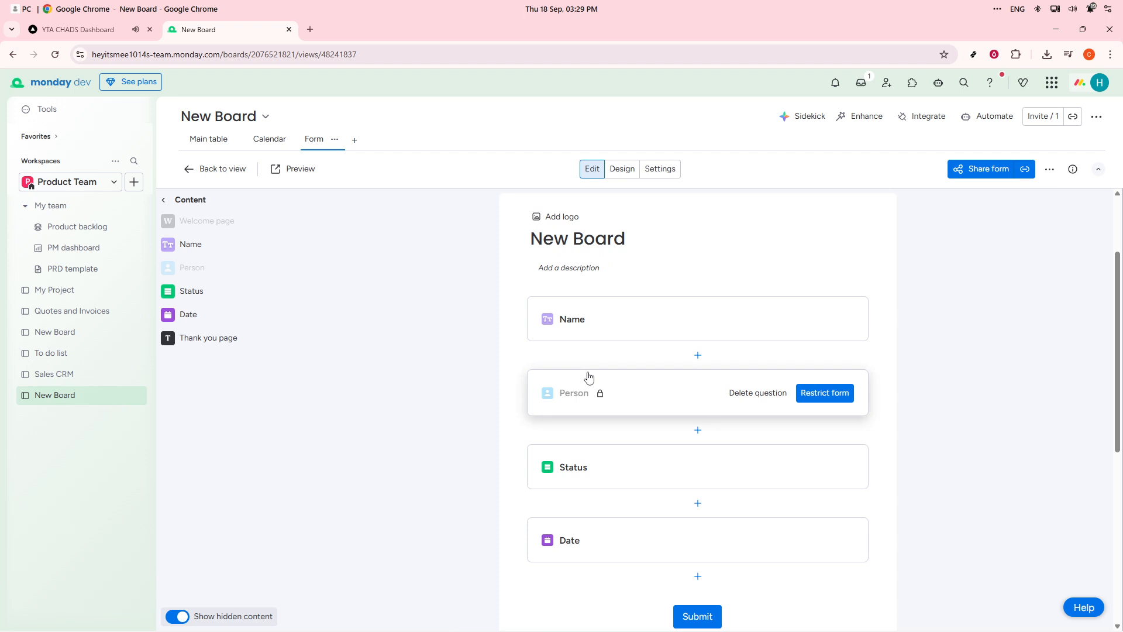
{"action": "scroll", "coordinate": [588, 376], "scroll_direction": "up", "scroll_amount": 1}
{"action": "scroll", "coordinate": [597, 377], "scroll_direction": "up", "scroll_amount": 1}
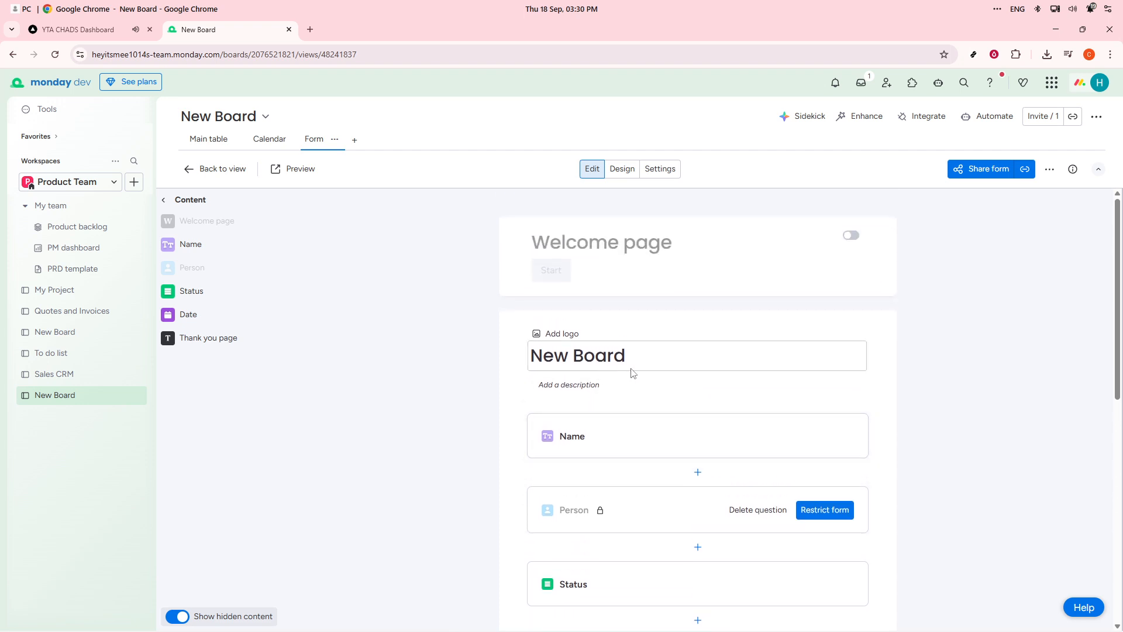
{"action": "scroll", "coordinate": [669, 383], "scroll_direction": "down", "scroll_amount": 2}
{"action": "scroll", "coordinate": [679, 385], "scroll_direction": "down", "scroll_amount": 1}
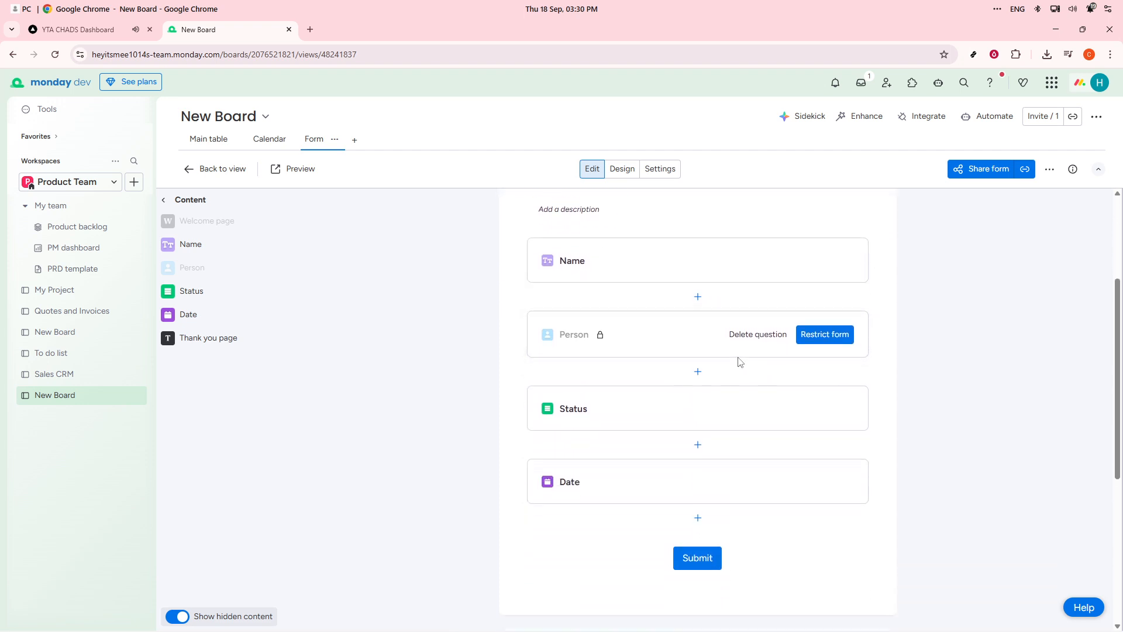
{"action": "scroll", "coordinate": [761, 404], "scroll_direction": "down", "scroll_amount": 4}
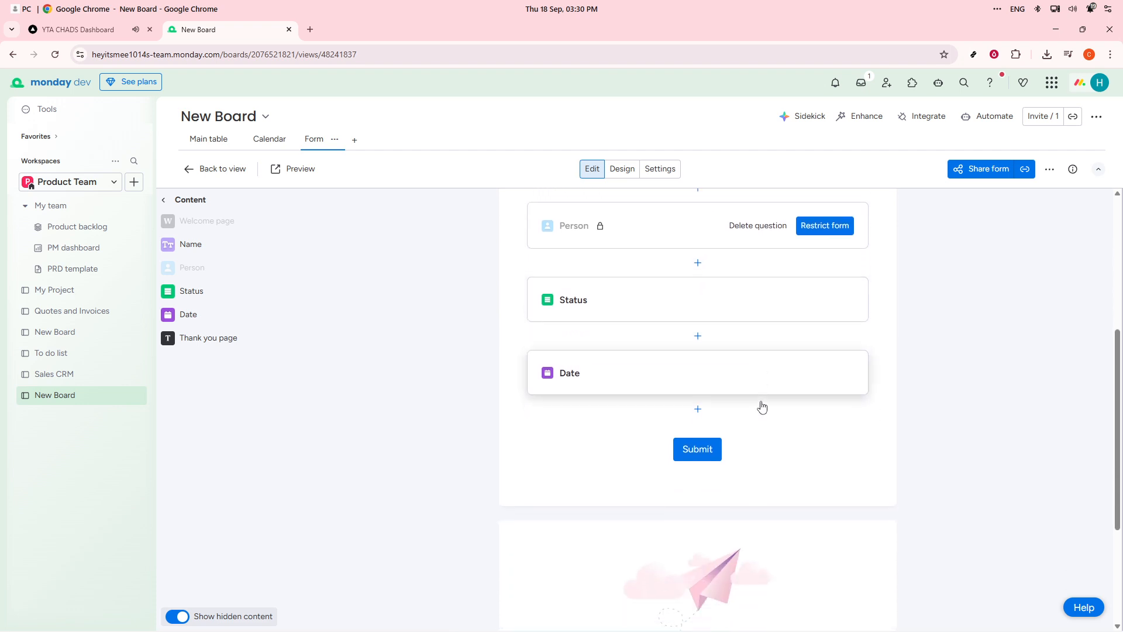
{"action": "scroll", "coordinate": [760, 411], "scroll_direction": "down", "scroll_amount": 1}
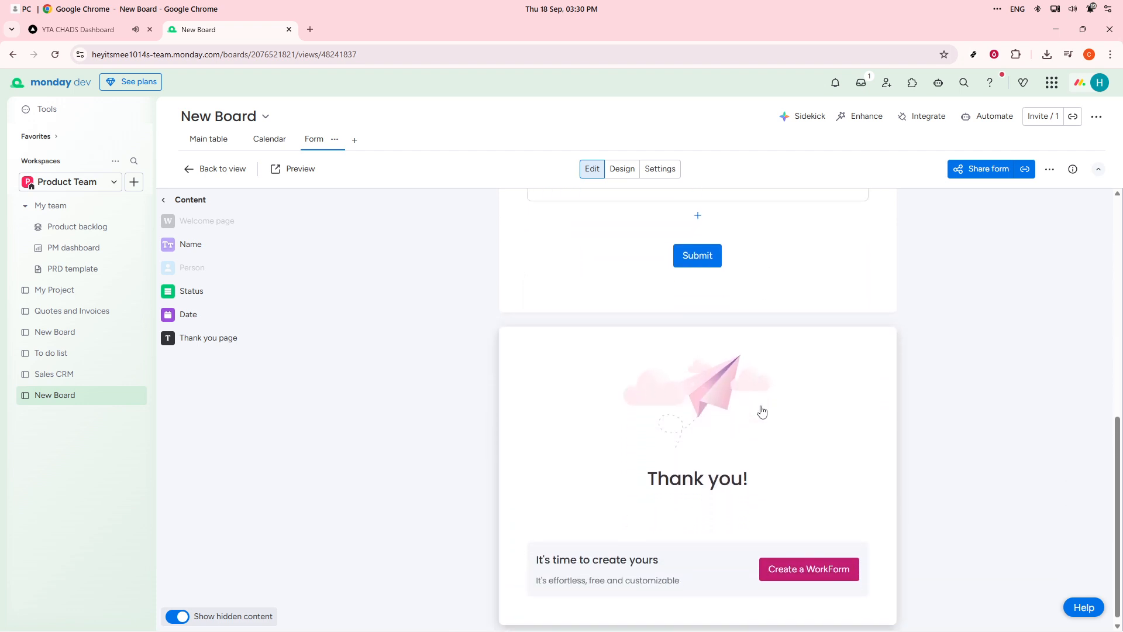
{"action": "scroll", "coordinate": [710, 386], "scroll_direction": "up", "scroll_amount": 2}
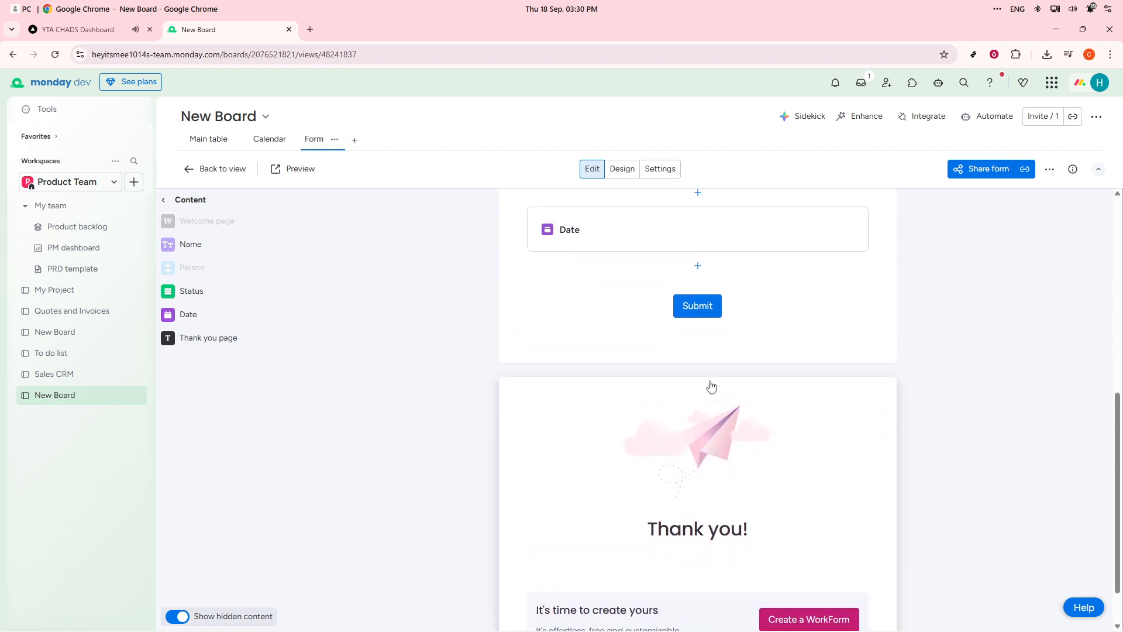
{"action": "scroll", "coordinate": [706, 380], "scroll_direction": "up", "scroll_amount": 5}
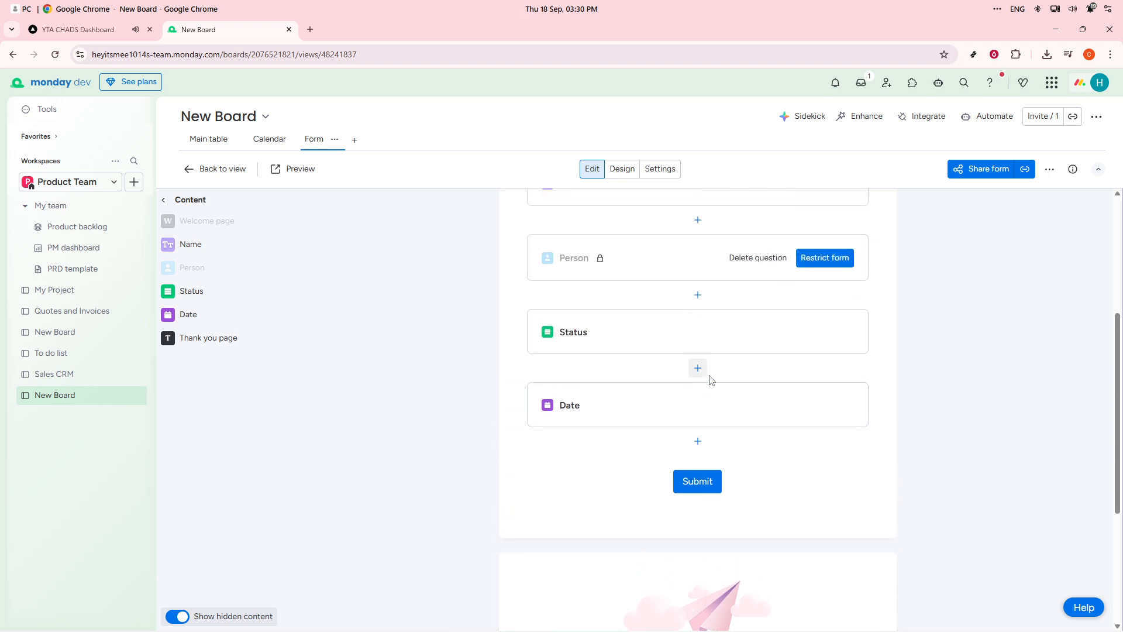
{"action": "scroll", "coordinate": [710, 381], "scroll_direction": "up", "scroll_amount": 2}
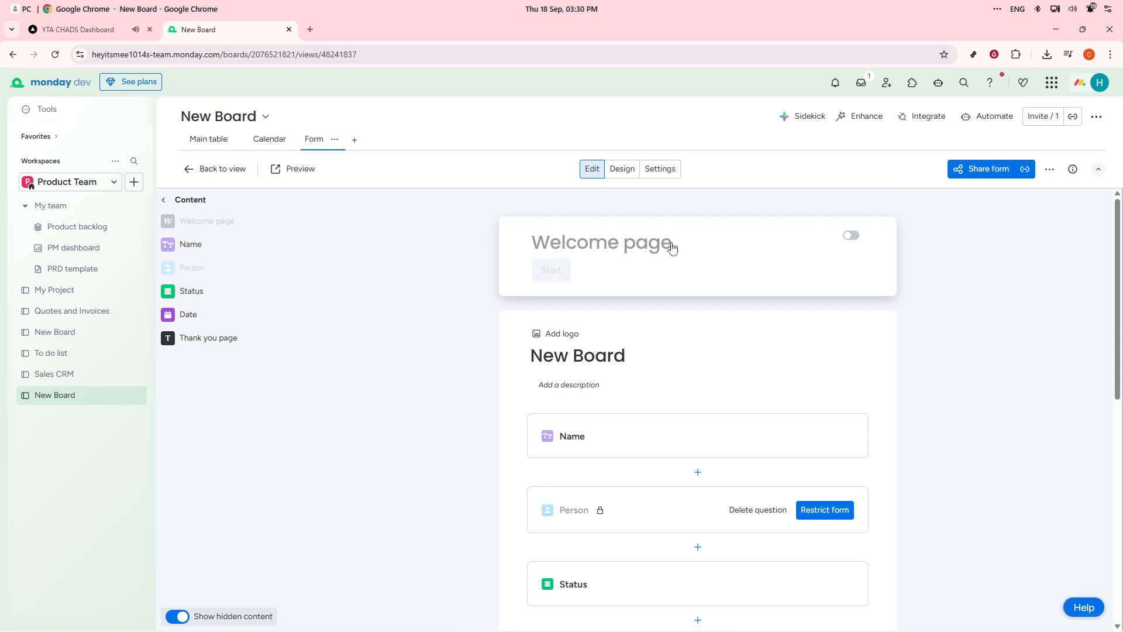
{"action": "scroll", "coordinate": [707, 363], "scroll_direction": "down", "scroll_amount": 1}
{"action": "scroll", "coordinate": [709, 369], "scroll_direction": "down", "scroll_amount": 2}
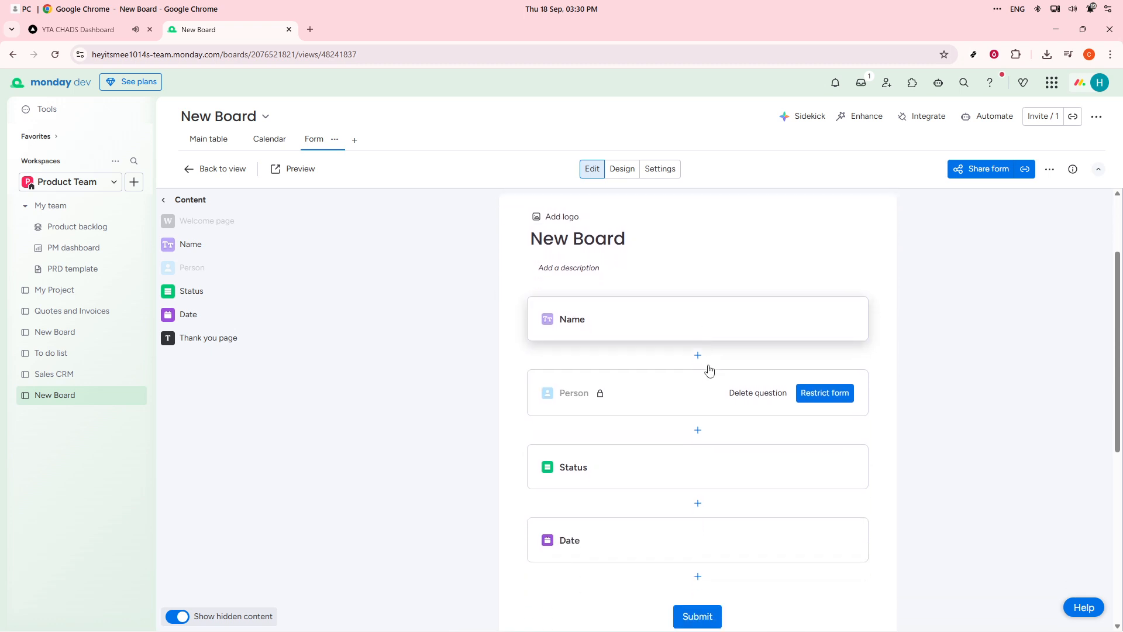
{"action": "scroll", "coordinate": [708, 369], "scroll_direction": "down", "scroll_amount": 3}
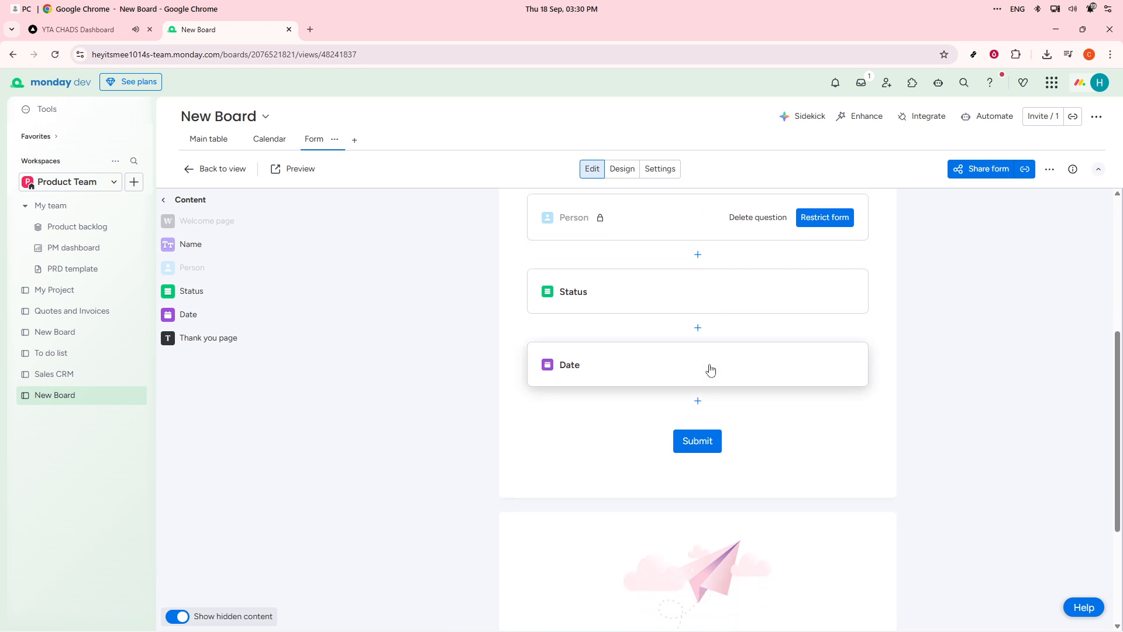
{"action": "scroll", "coordinate": [710, 369], "scroll_direction": "down", "scroll_amount": 2}
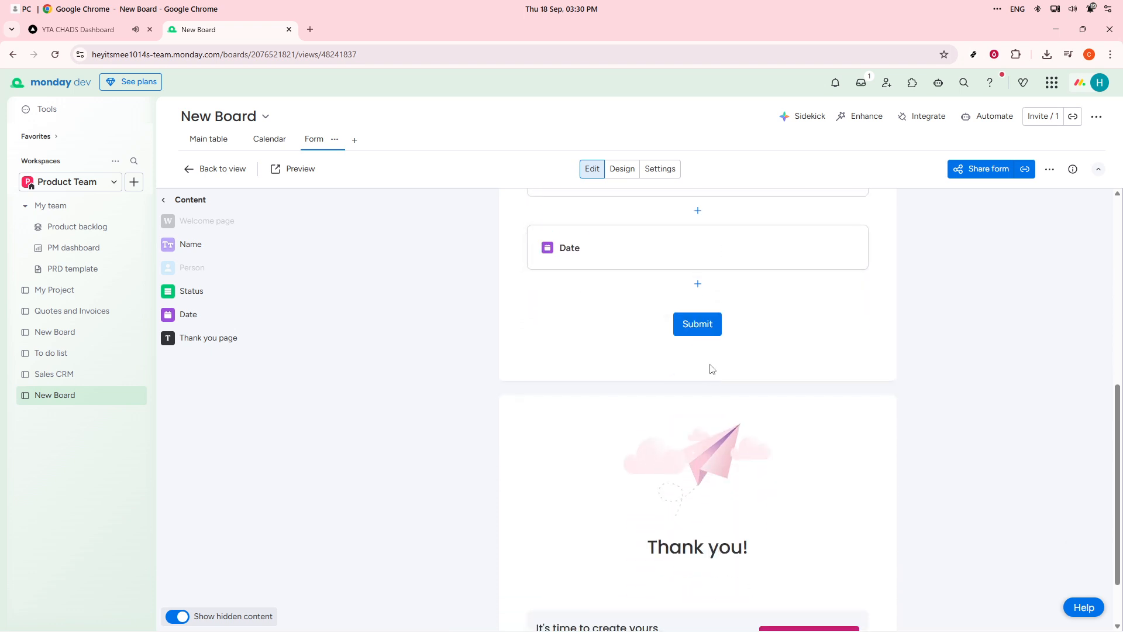
{"action": "scroll", "coordinate": [711, 368], "scroll_direction": "down", "scroll_amount": 1}
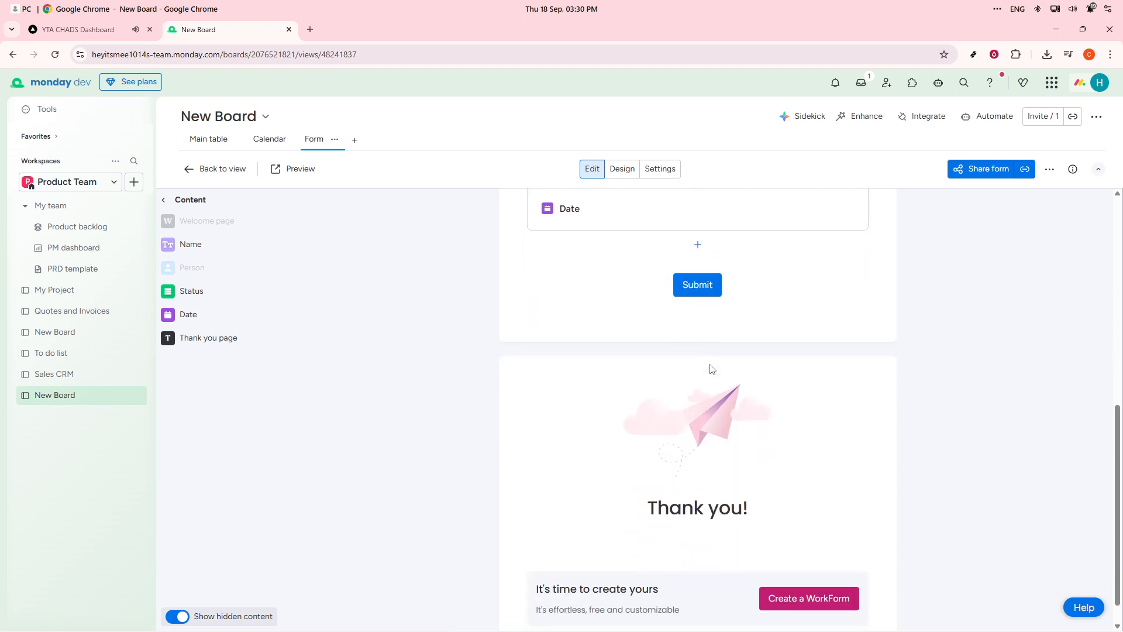
Review the form's sharing settings and its additional options without changing anything.
{"action": "left_click", "coordinate": [986, 169]}
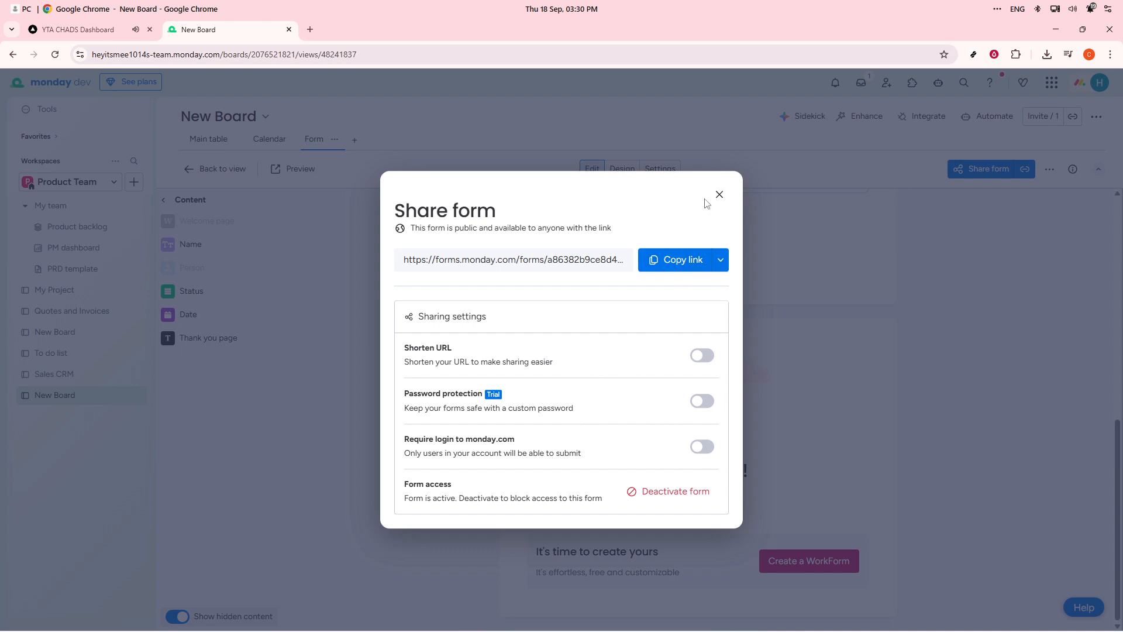
{"action": "left_click", "coordinate": [719, 194]}
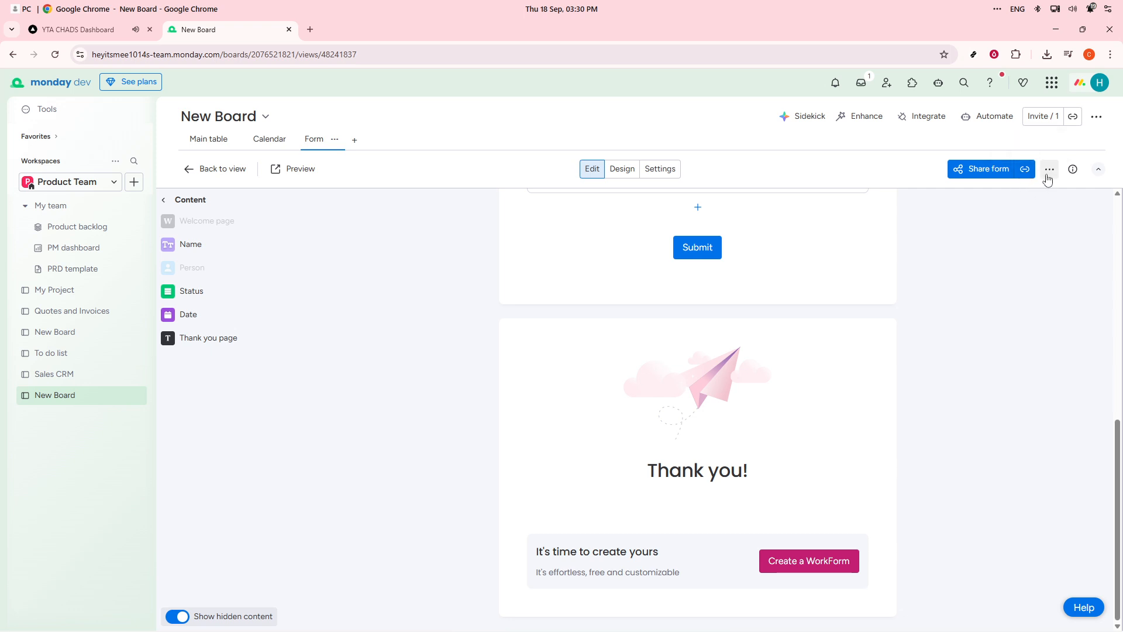
{"action": "left_click", "coordinate": [1049, 170]}
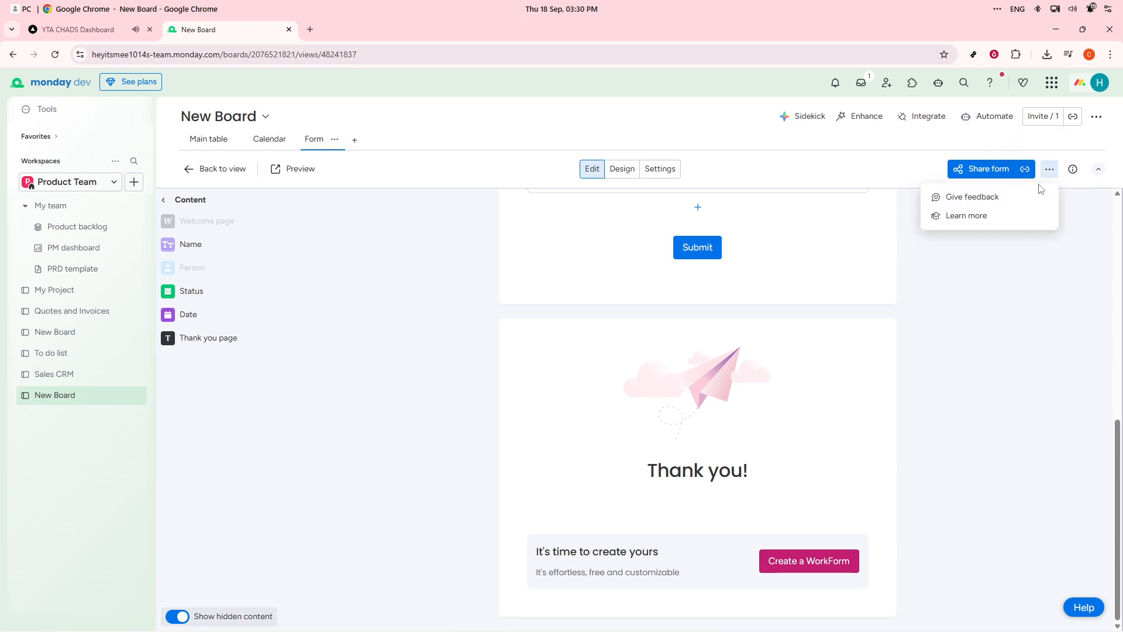
{"action": "left_click", "coordinate": [1024, 280]}
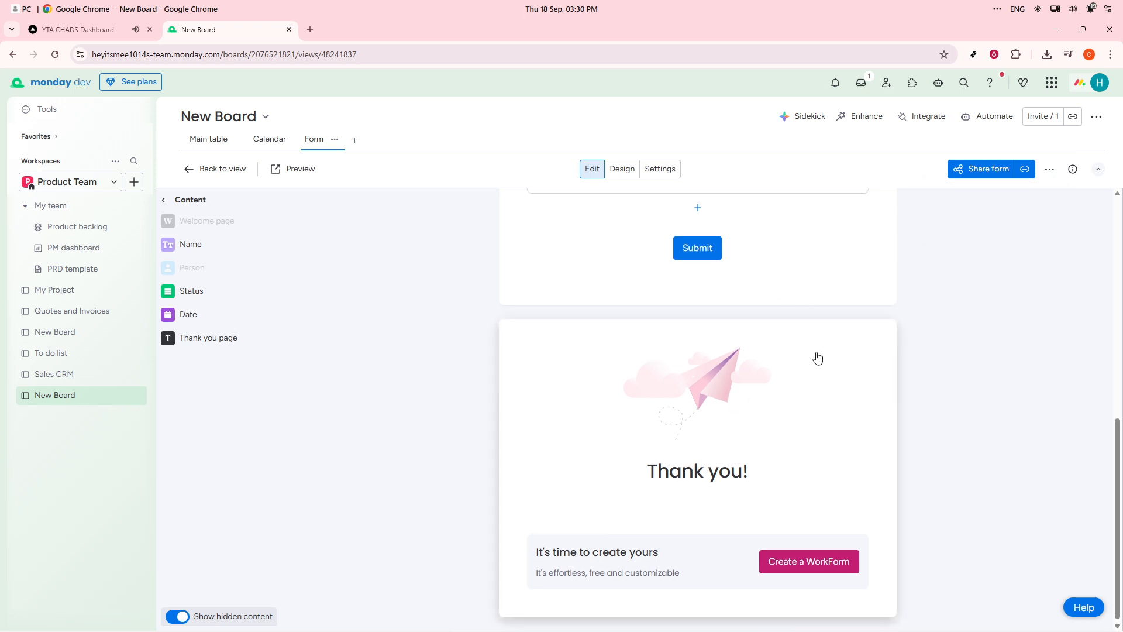
{"action": "scroll", "coordinate": [817, 357], "scroll_direction": "up", "scroll_amount": 6}
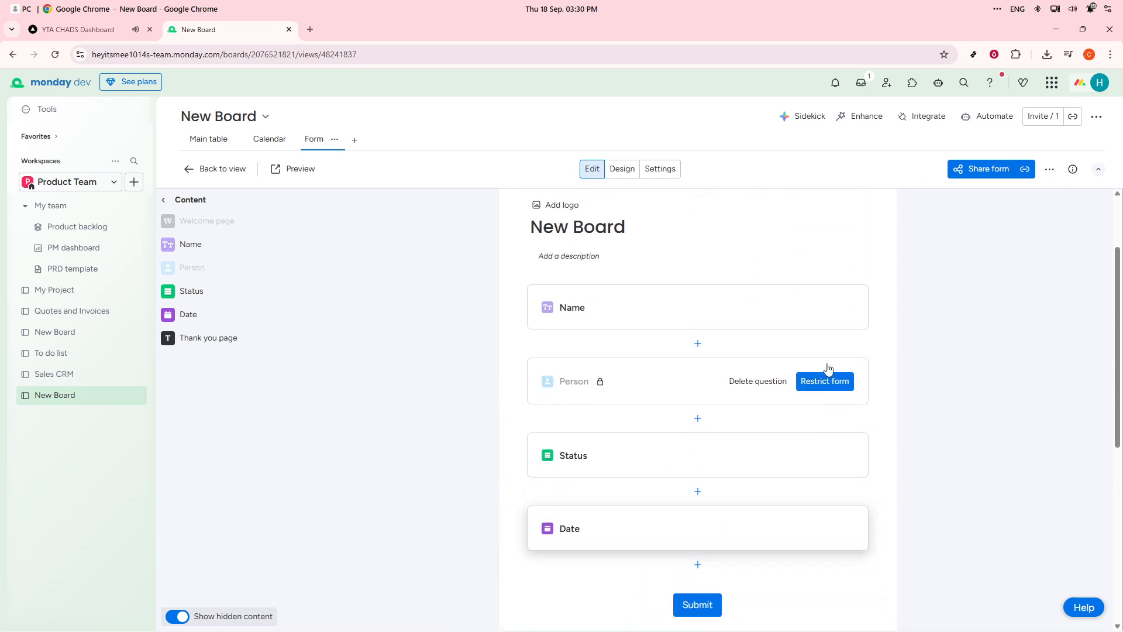
{"action": "scroll", "coordinate": [827, 367], "scroll_direction": "up", "scroll_amount": 3}
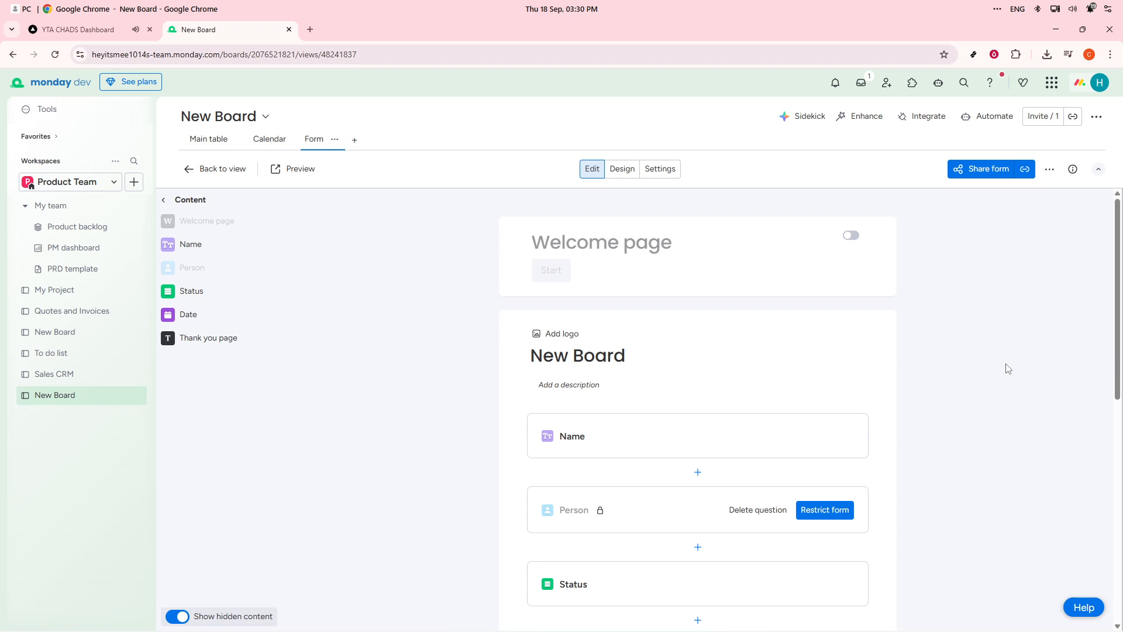
{"action": "scroll", "coordinate": [1008, 367], "scroll_direction": "down", "scroll_amount": 2}
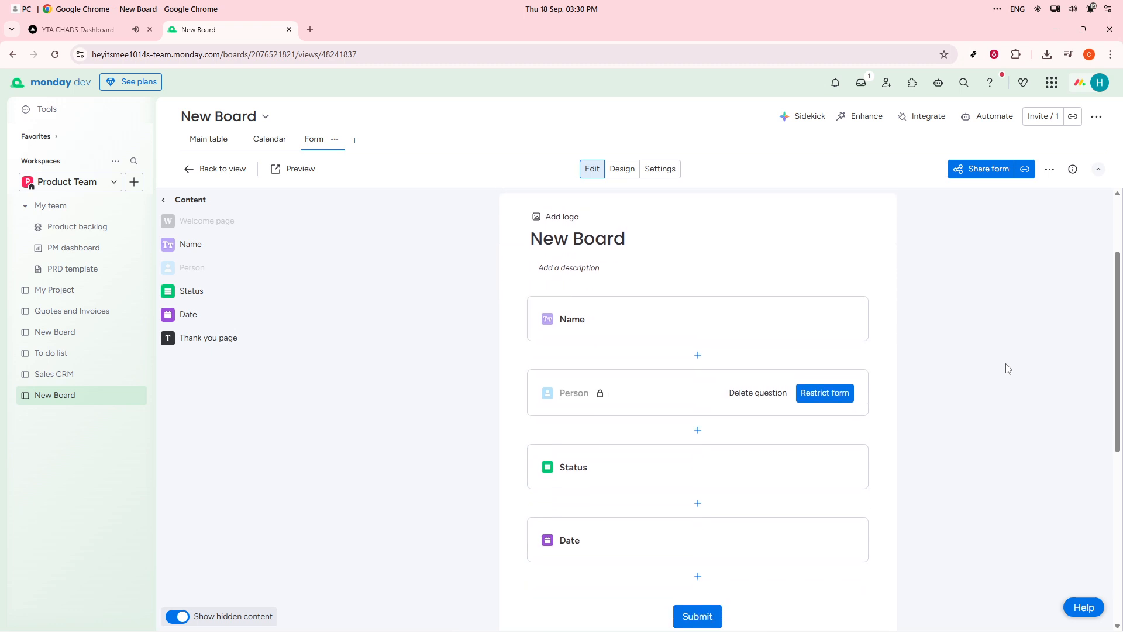